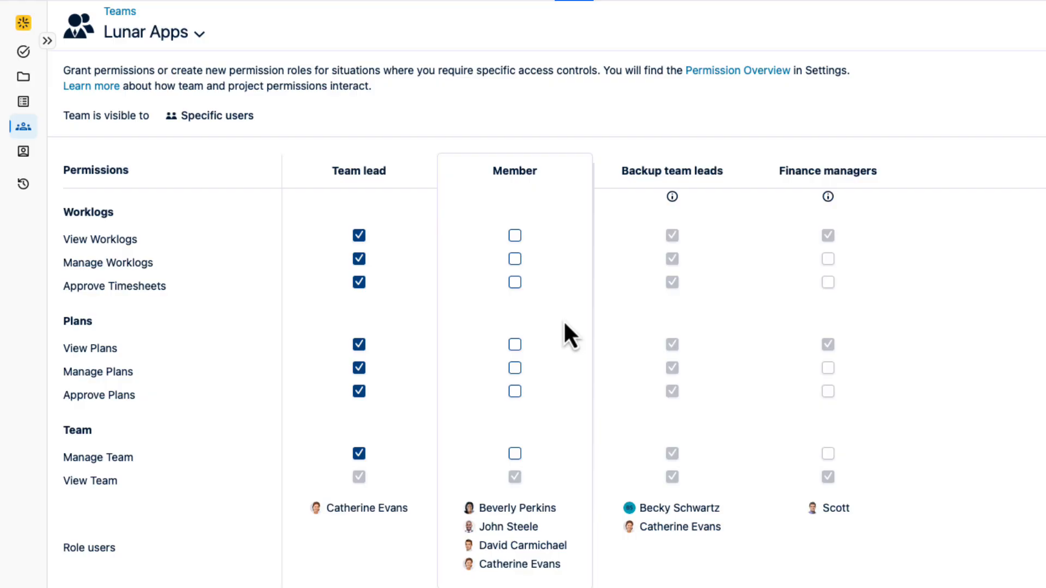
Step: Grant the Member role of the Lunar Apps team the View Plans permission and save the change
click(515, 345)
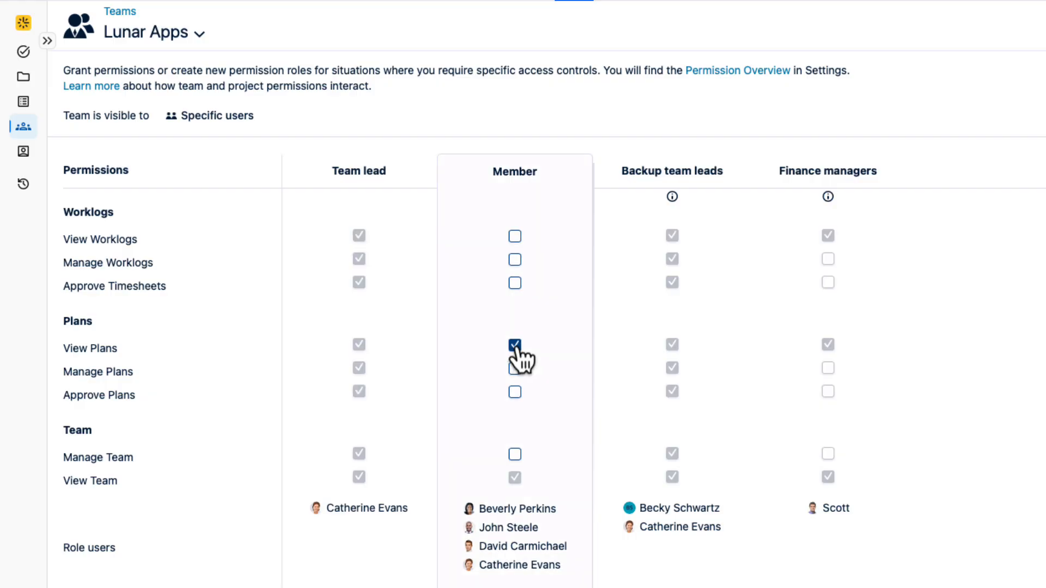
scroll(539, 566, down, 1)
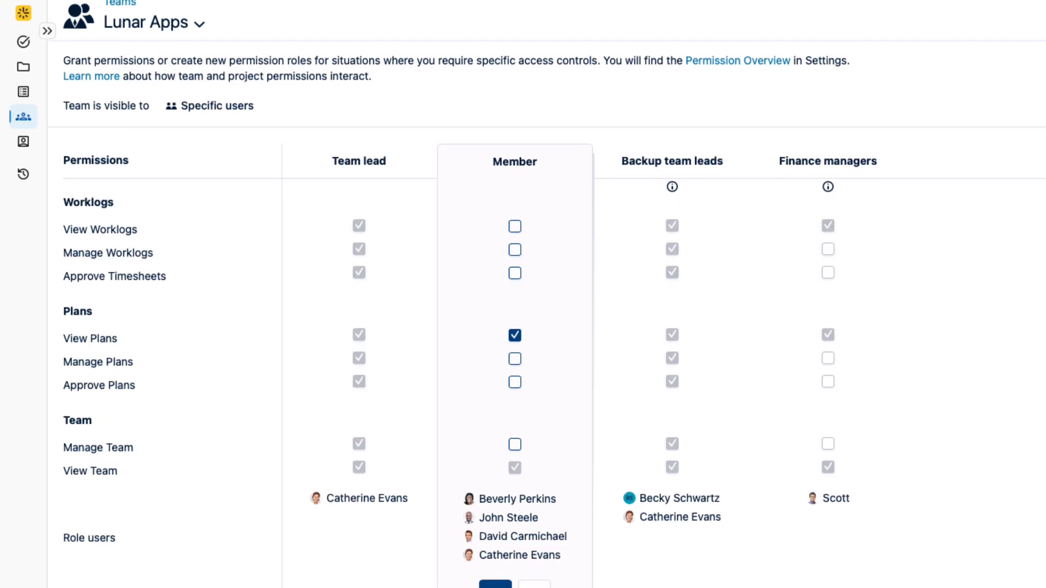
scroll(497, 561, down, 1)
click(495, 554)
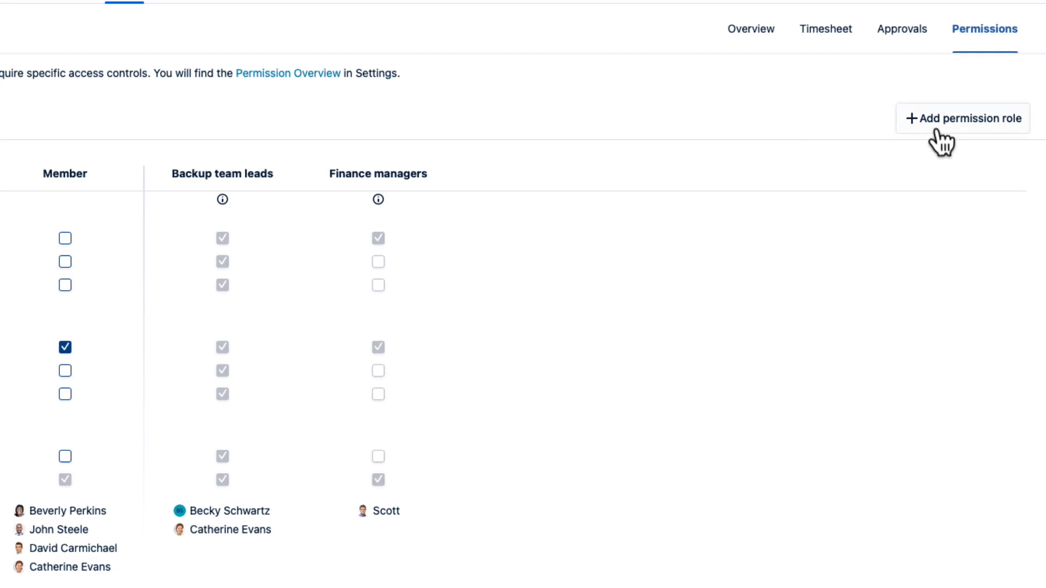
Step: Add a team permission role named "Backup TL" with View Worklogs, Approve Timesheets, View Plans and Approve Plans permissions
click(960, 121)
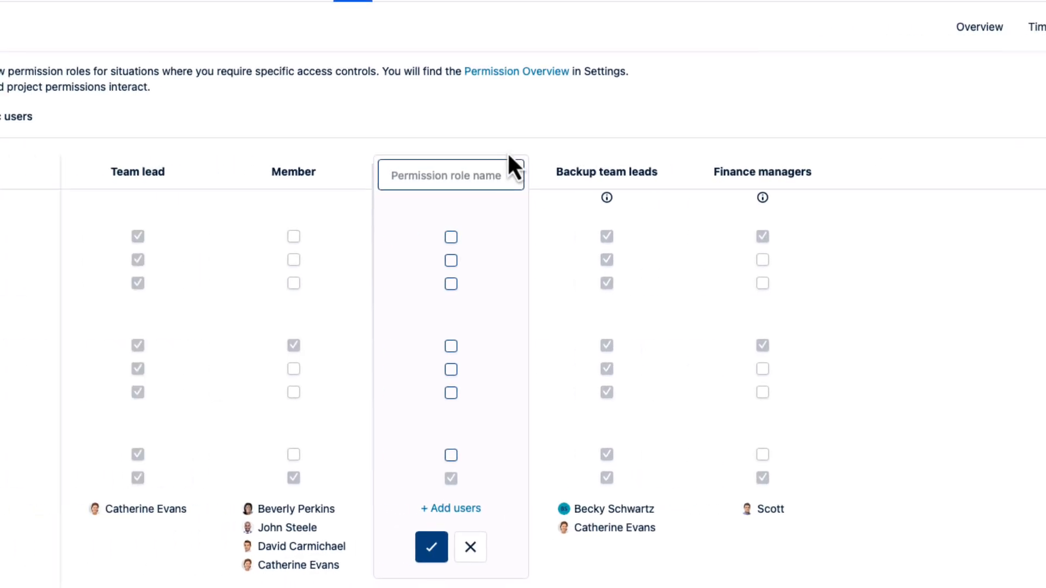
text(Back)
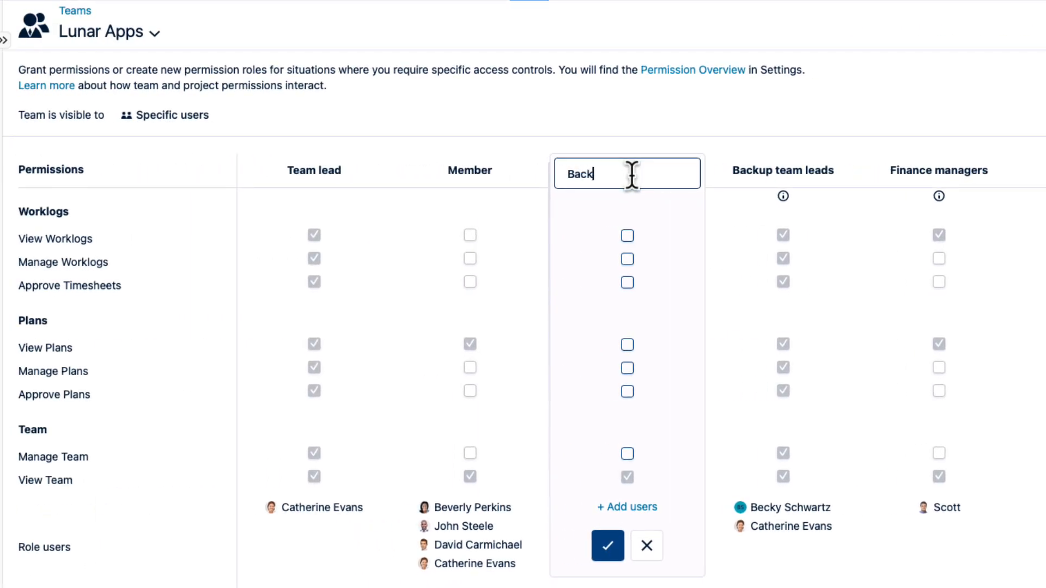
text(up TL)
click(627, 283)
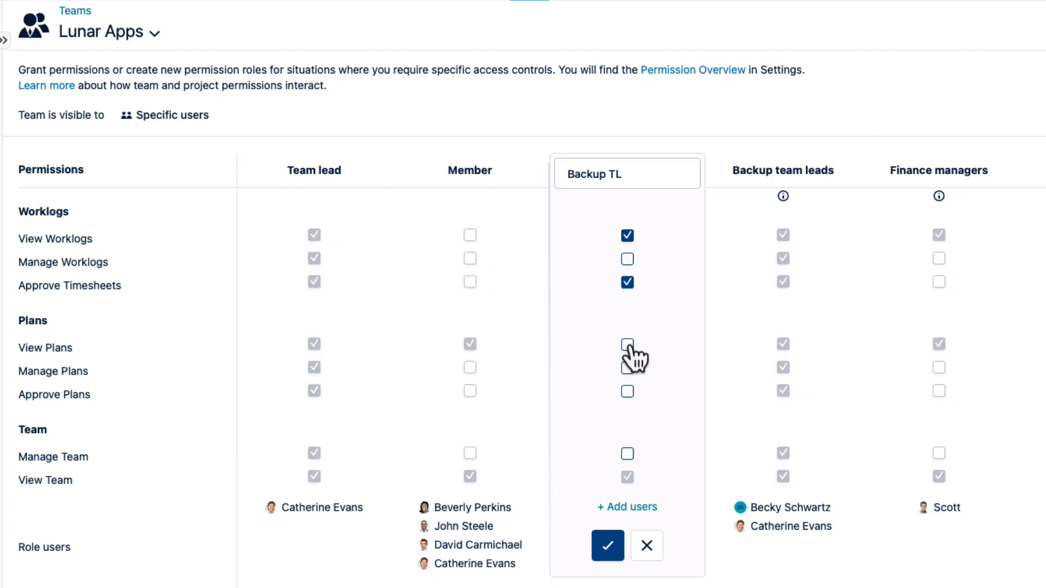
click(627, 391)
Step: Assign the team member with the matching first name to the Backup TL role and save the role
click(630, 508)
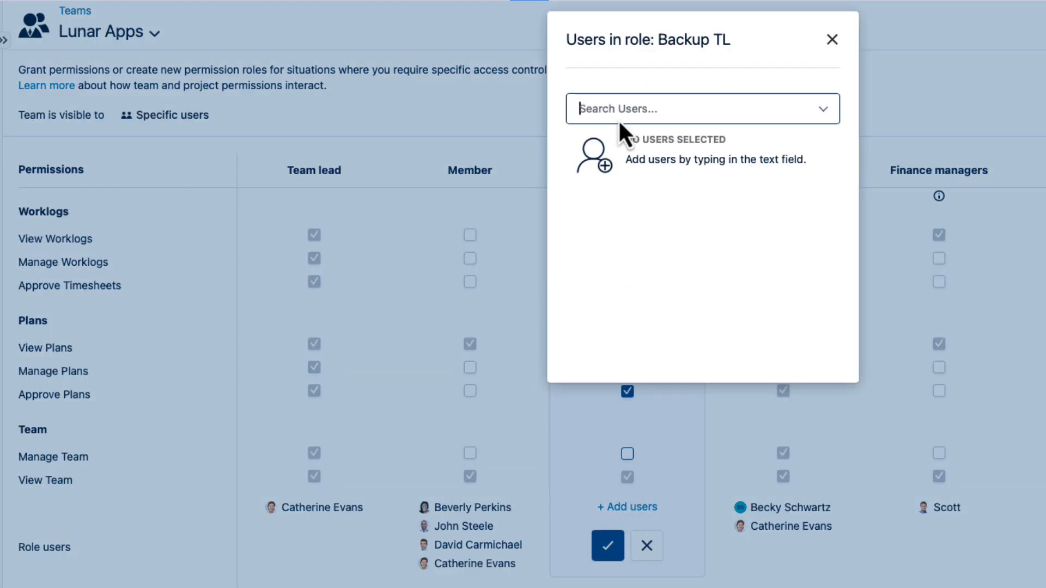
text(John)
click(625, 144)
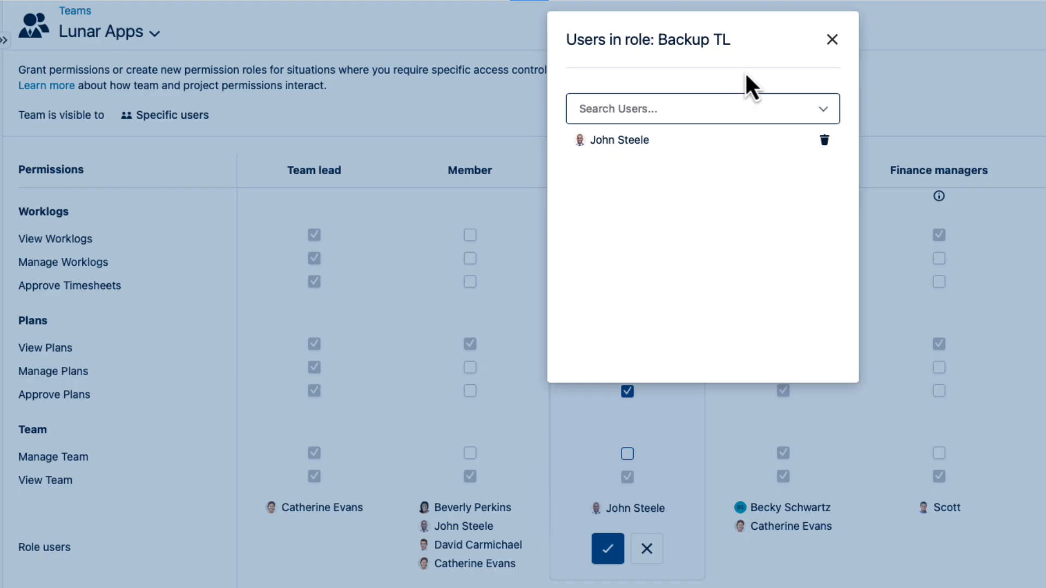
click(831, 40)
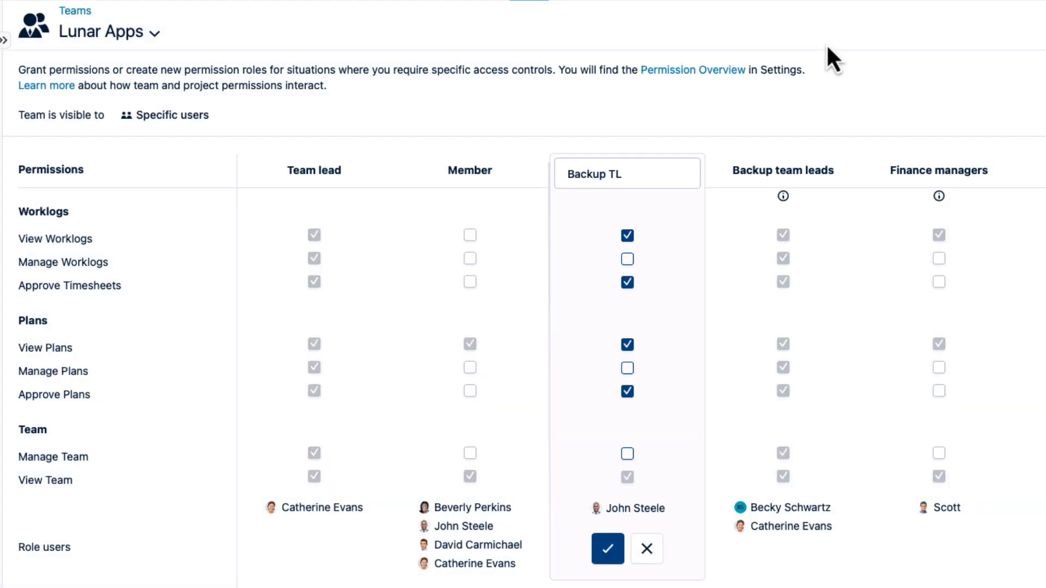
click(607, 551)
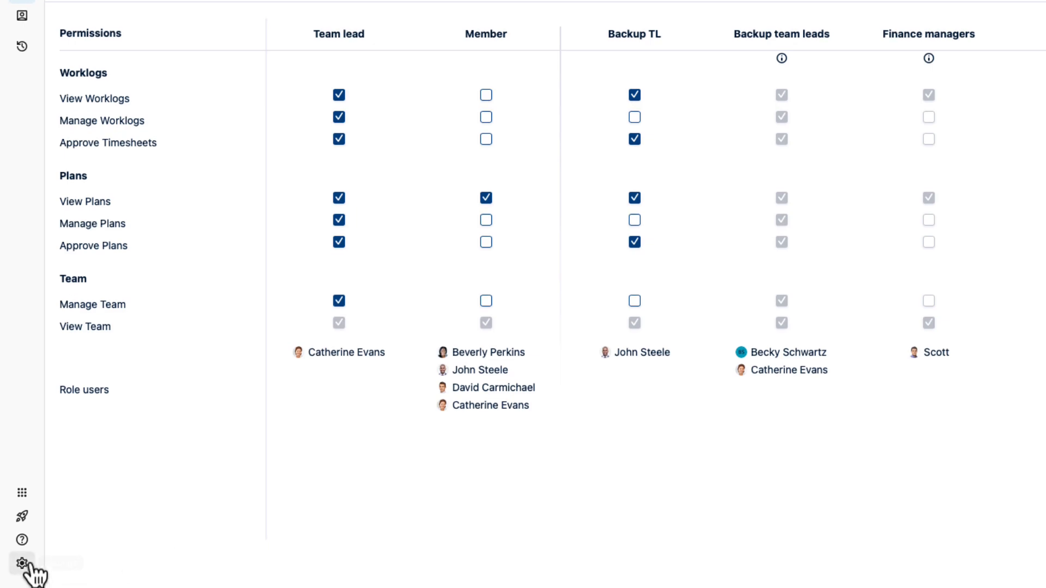
Step: Open the Permission Roles page in the Tempo settings
click(28, 566)
scroll(163, 378, down, 4)
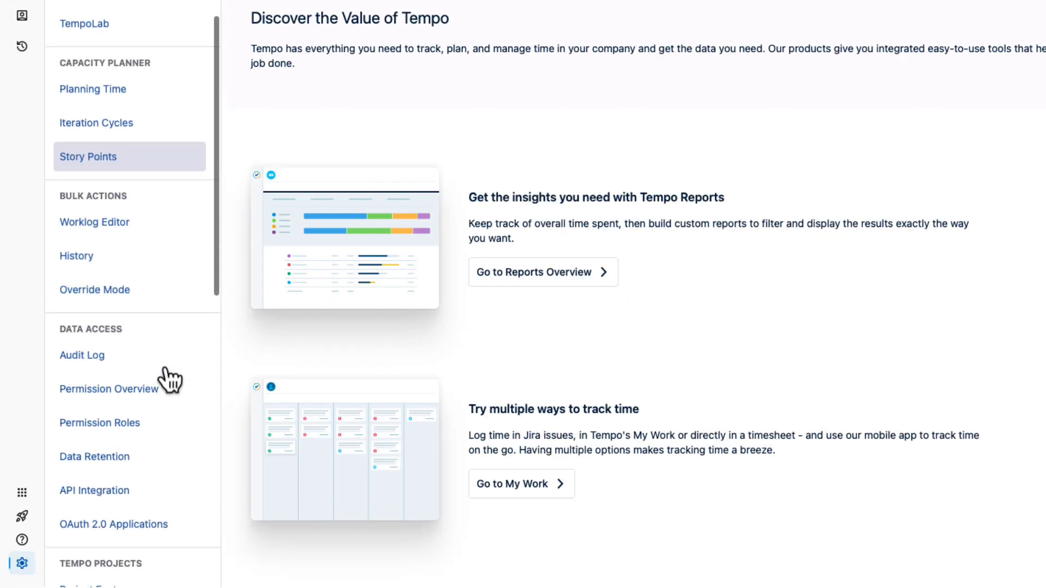
scroll(170, 379, down, 2)
click(156, 364)
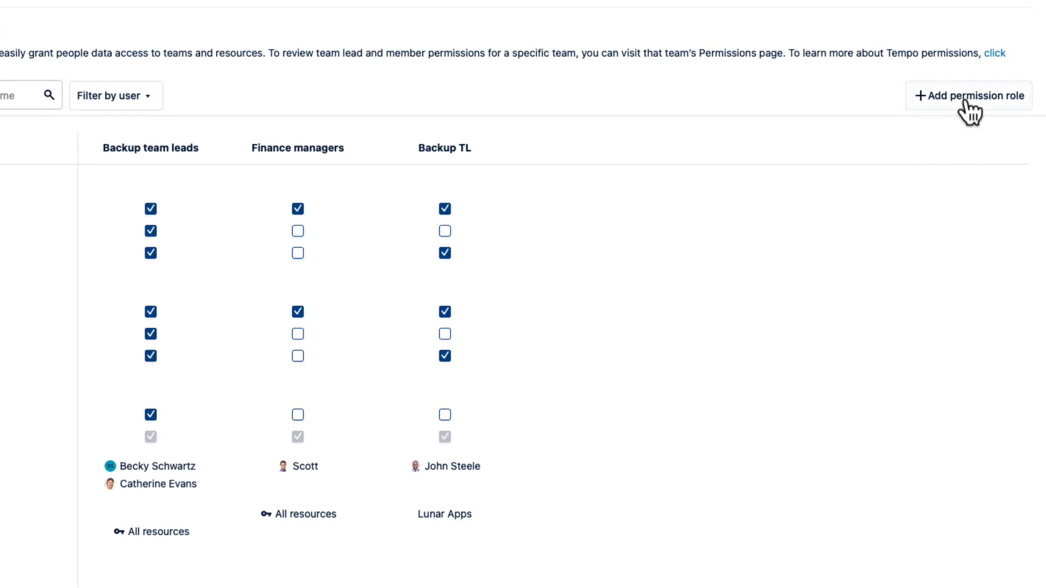
Step: Add a permission role named "Product managers" with View Worklogs, Manage Worklogs, View Plans and Manage Plans permissions
click(1007, 96)
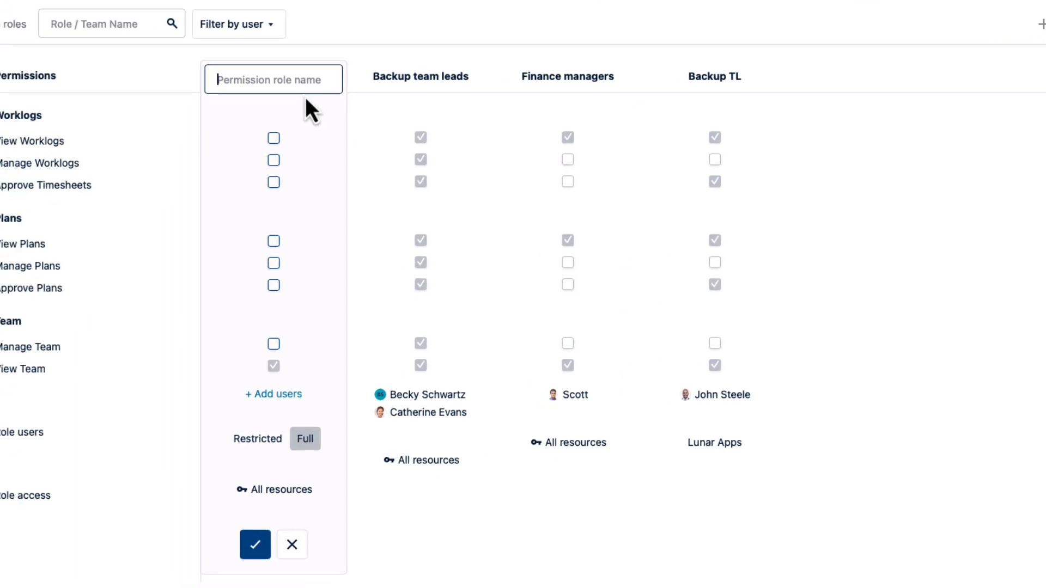
text(Product managers)
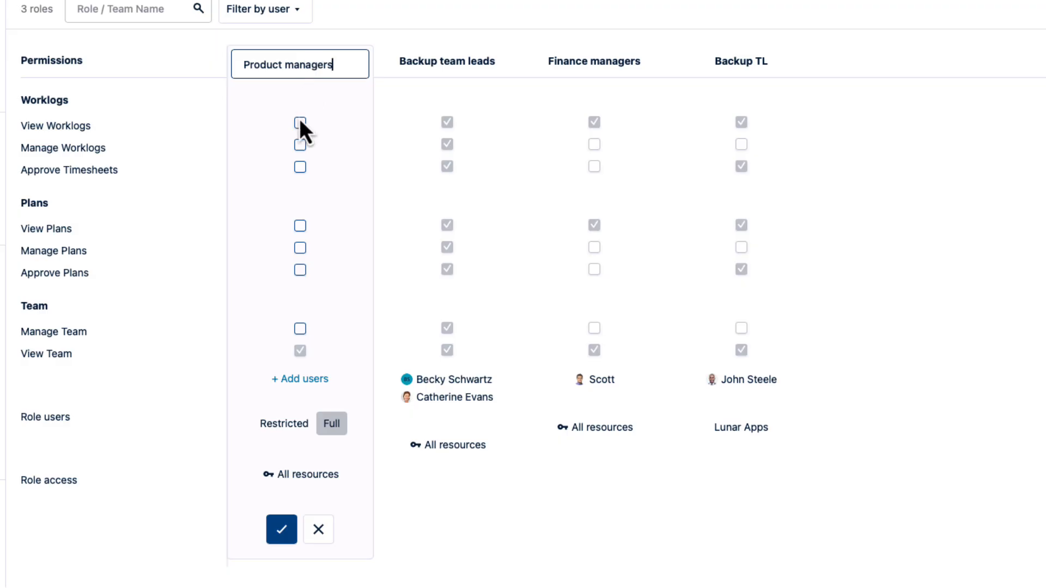
click(300, 145)
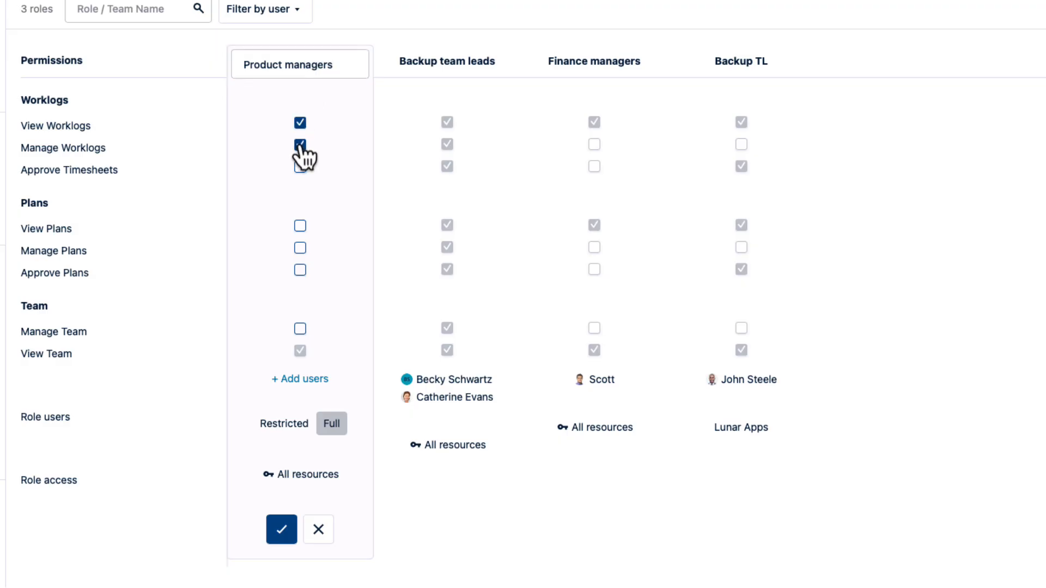
click(301, 249)
Step: Search for the product manager by name and add that user to the Product managers role
click(303, 380)
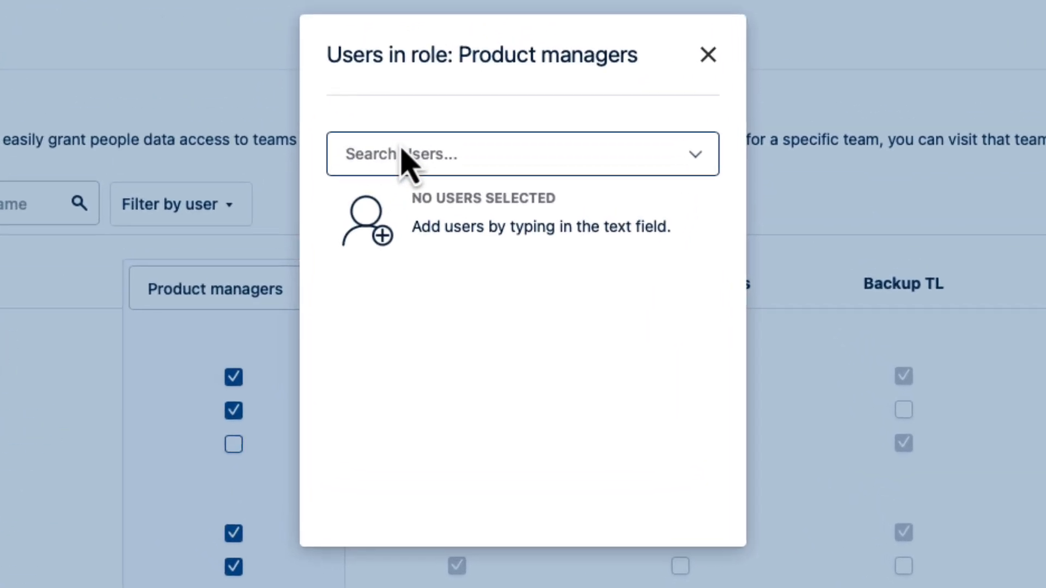
text(Tayl)
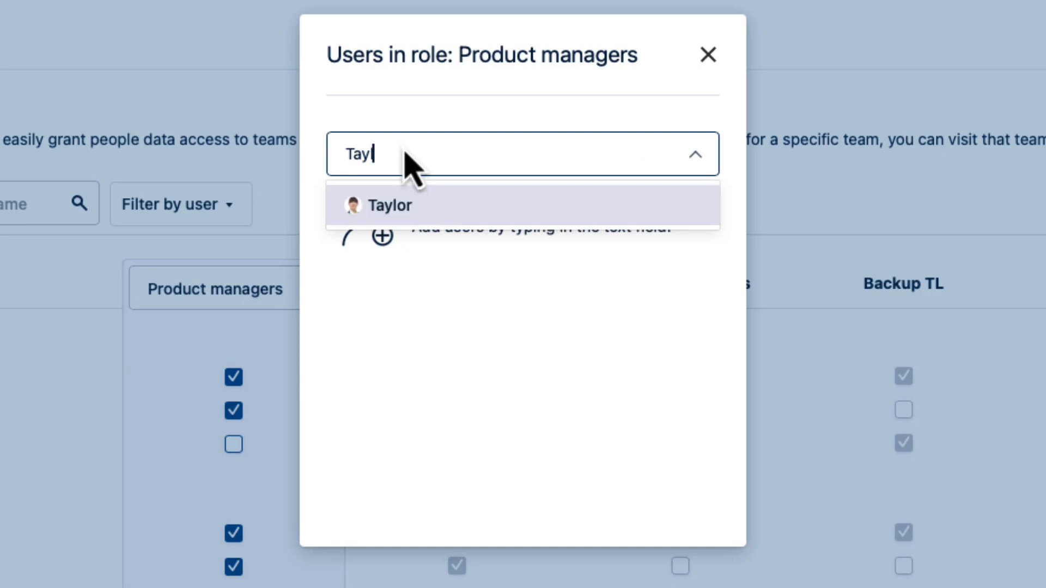
click(402, 208)
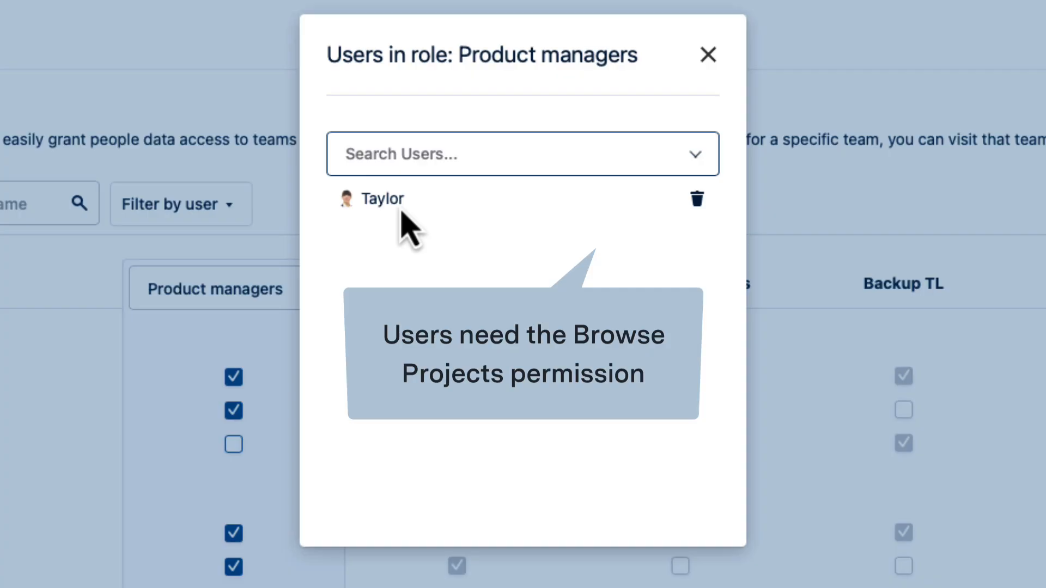
click(708, 54)
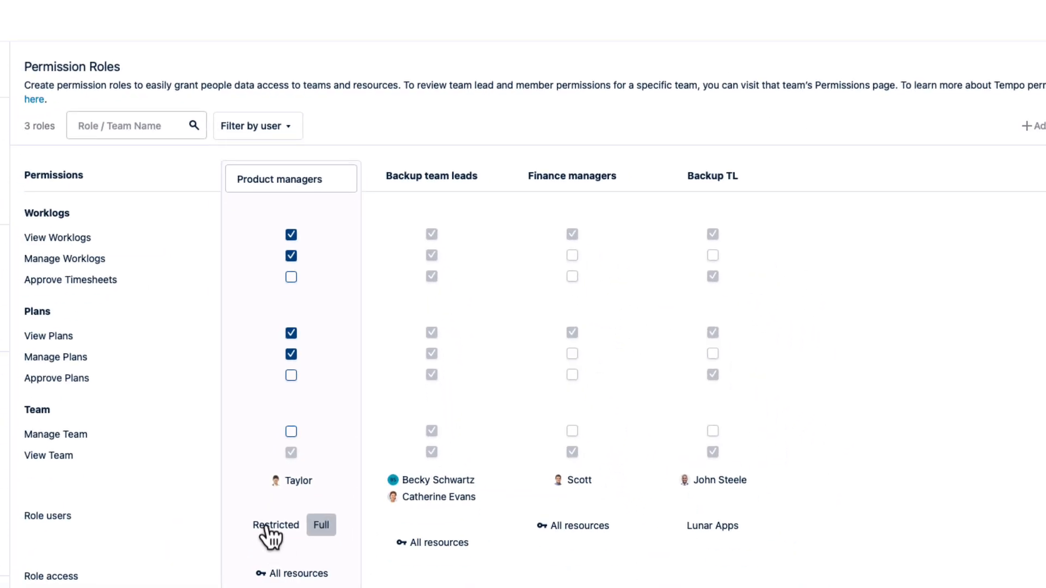
Step: Try Restricted access for the Product managers role and view the teams available for selection without choosing any
click(267, 525)
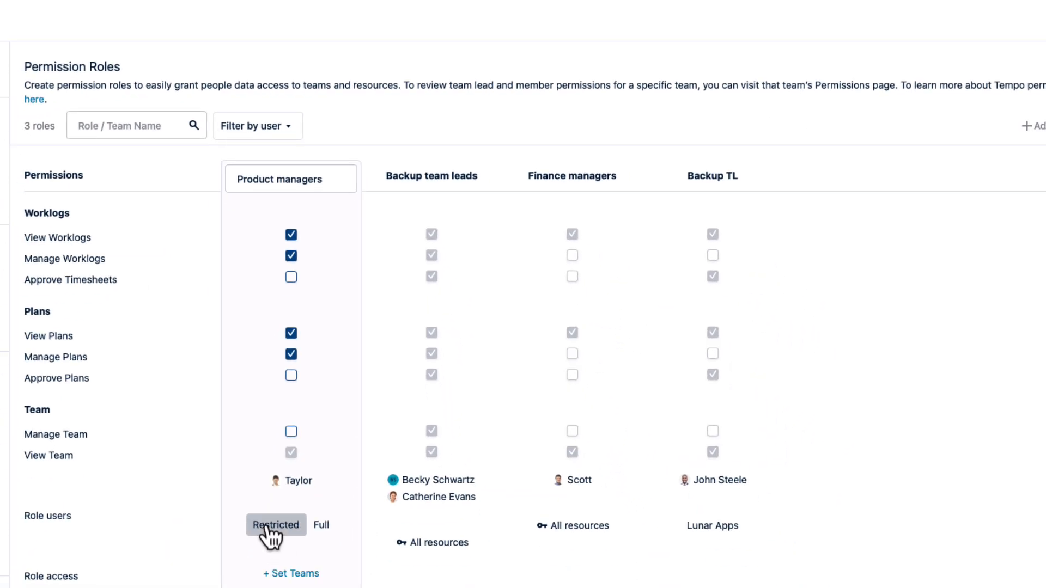
click(284, 575)
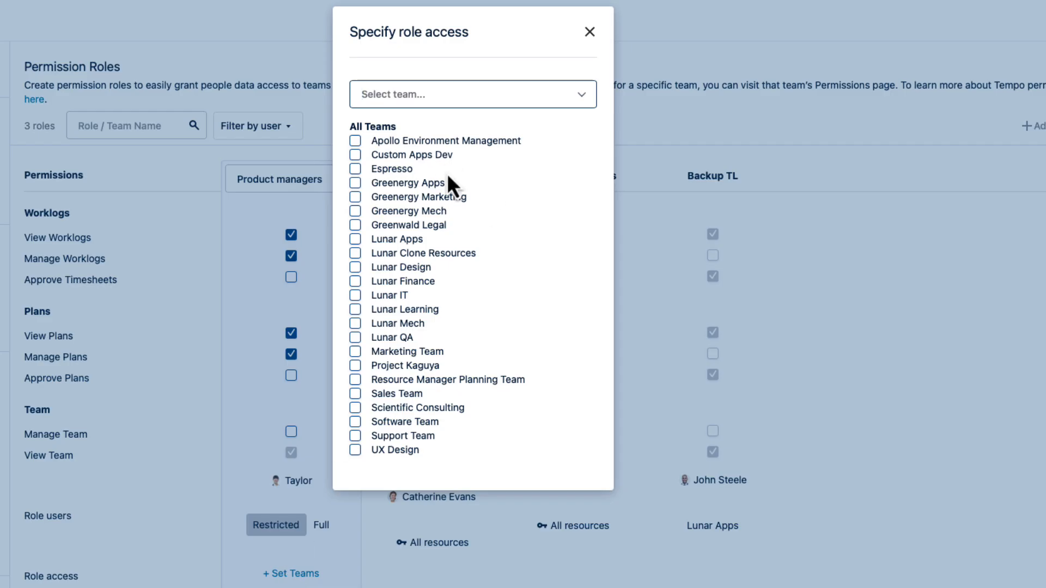
click(589, 31)
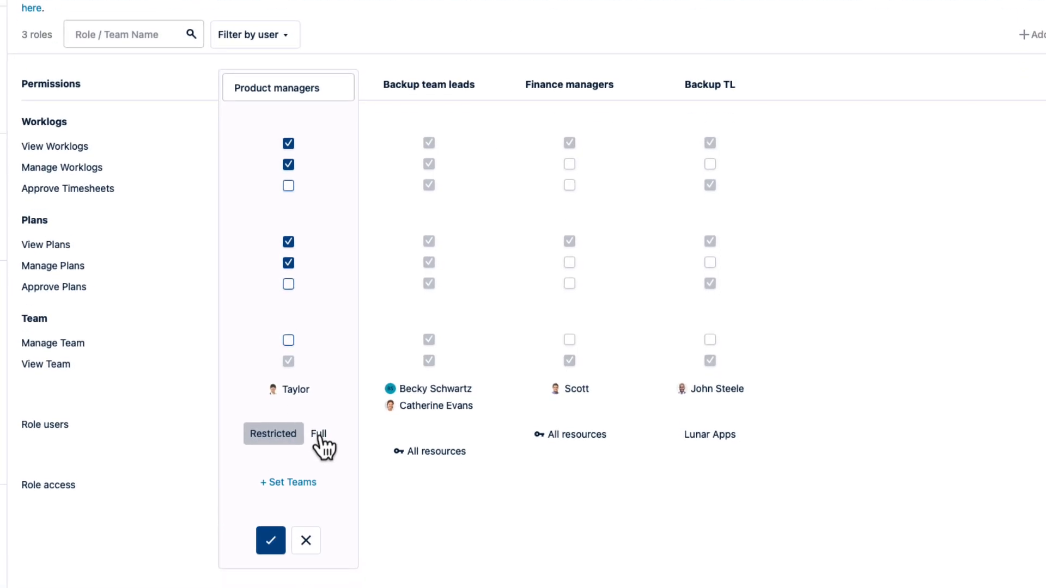
Step: Set the Product managers role's access to Full and save the new role
click(321, 507)
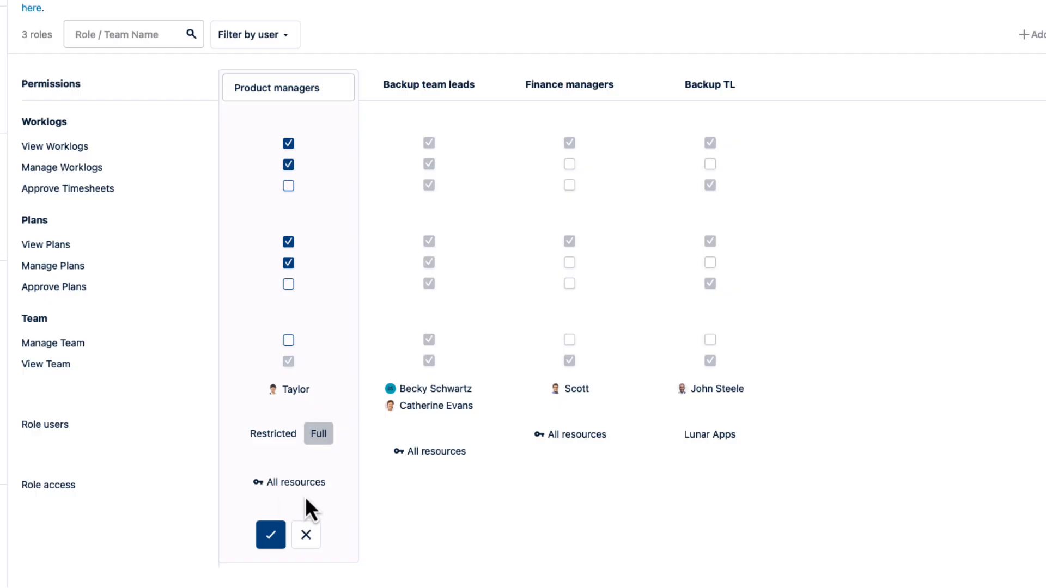
click(271, 537)
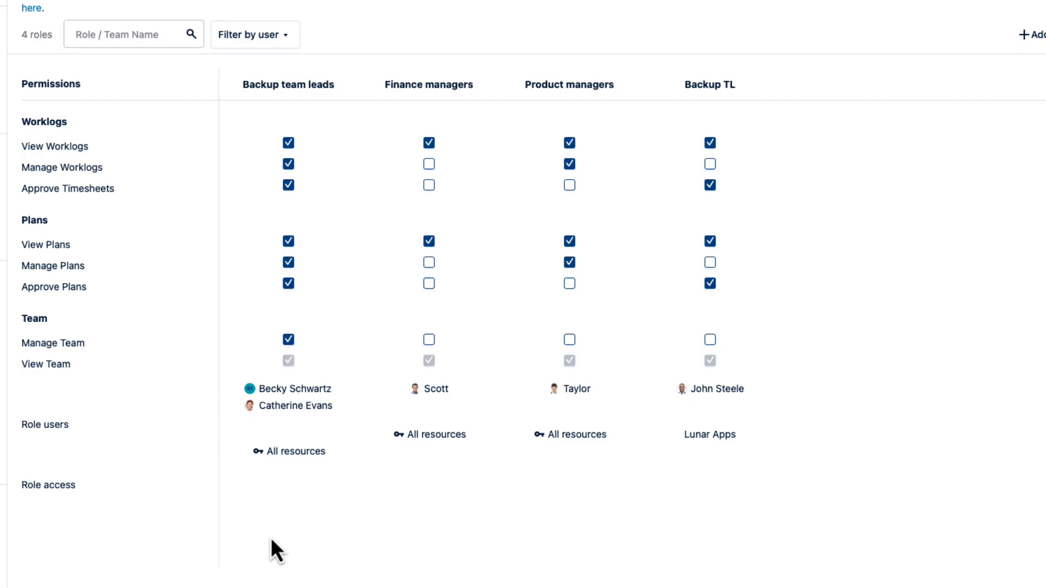